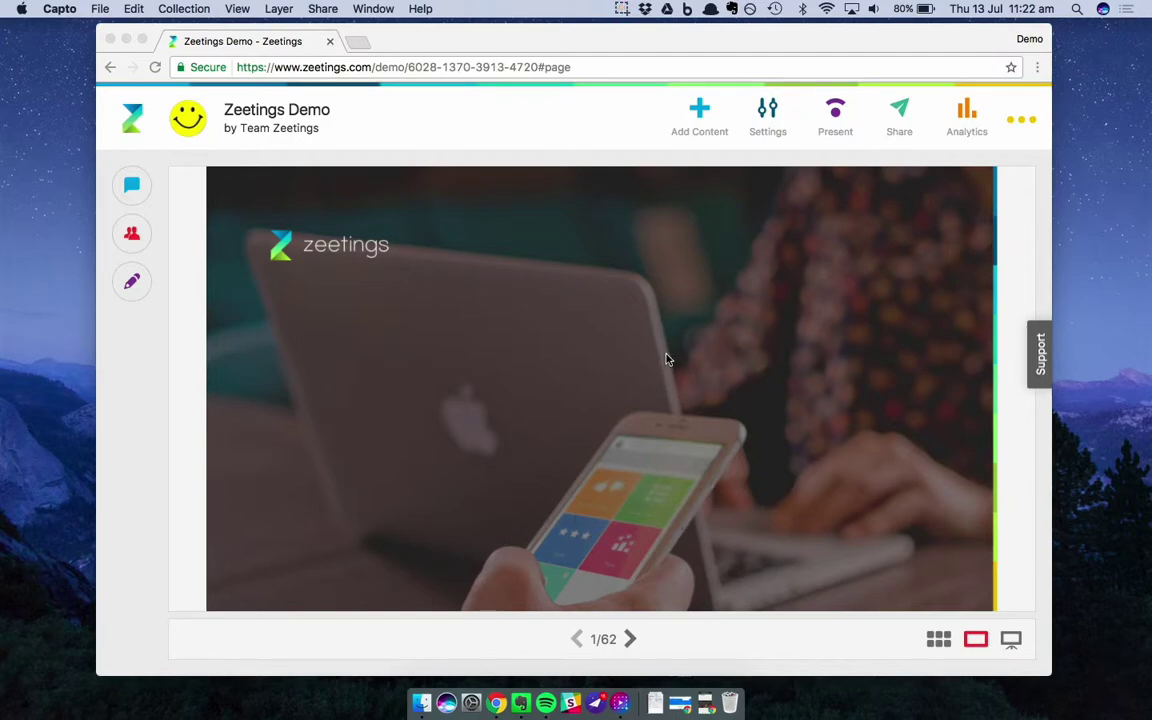
Open the Zeetings Demo settings, which show a 500-participant maximum and Public access
{"action": "left_click", "coordinate": [767, 116]}
{"action": "left_click", "coordinate": [767, 117]}
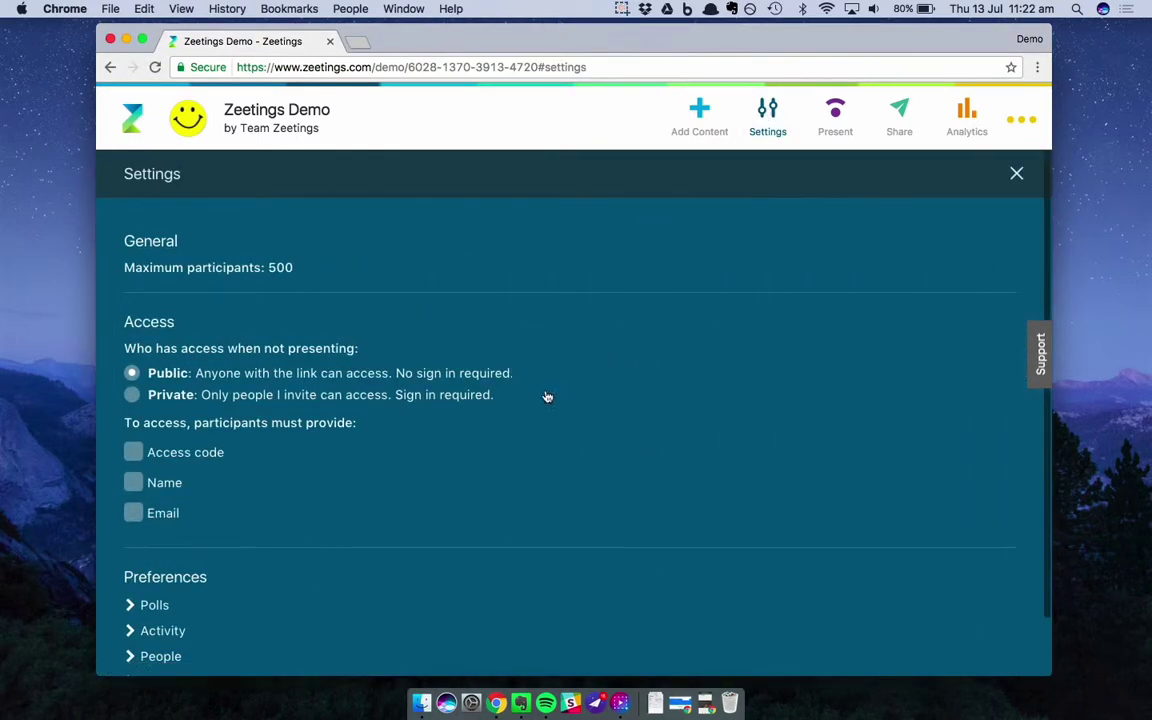
{"action": "scroll", "coordinate": [537, 430], "scroll_direction": "down", "scroll_amount": 2}
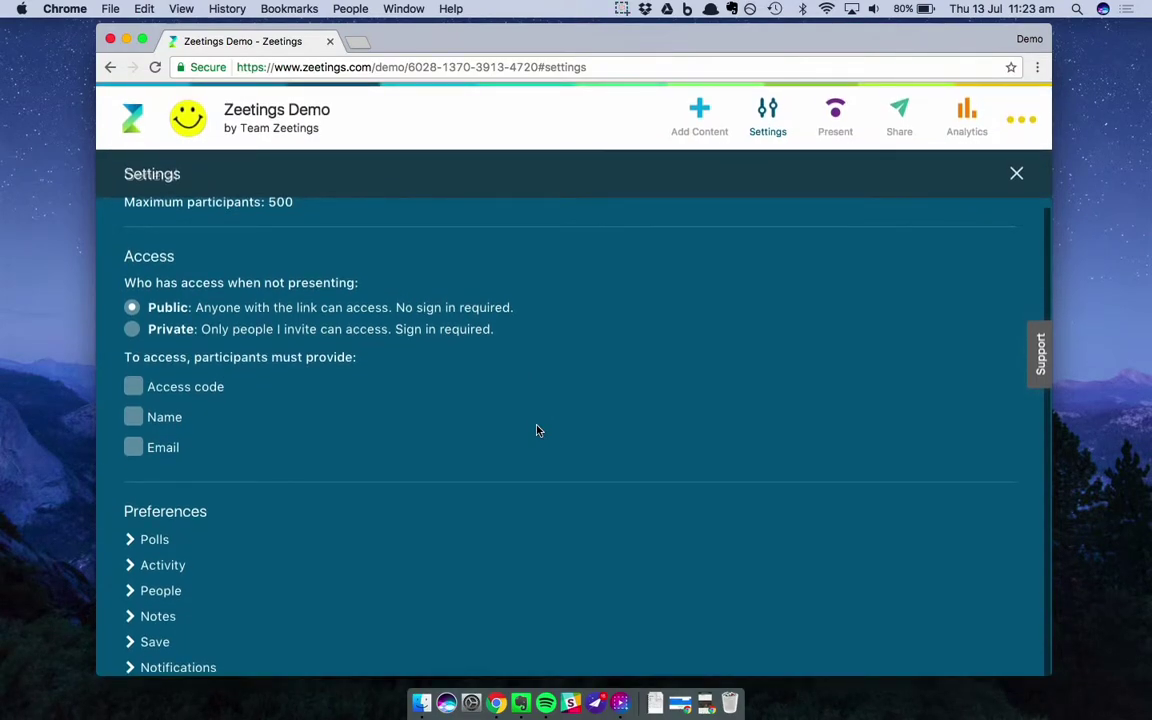
{"action": "scroll", "coordinate": [537, 430], "scroll_direction": "up", "scroll_amount": 2}
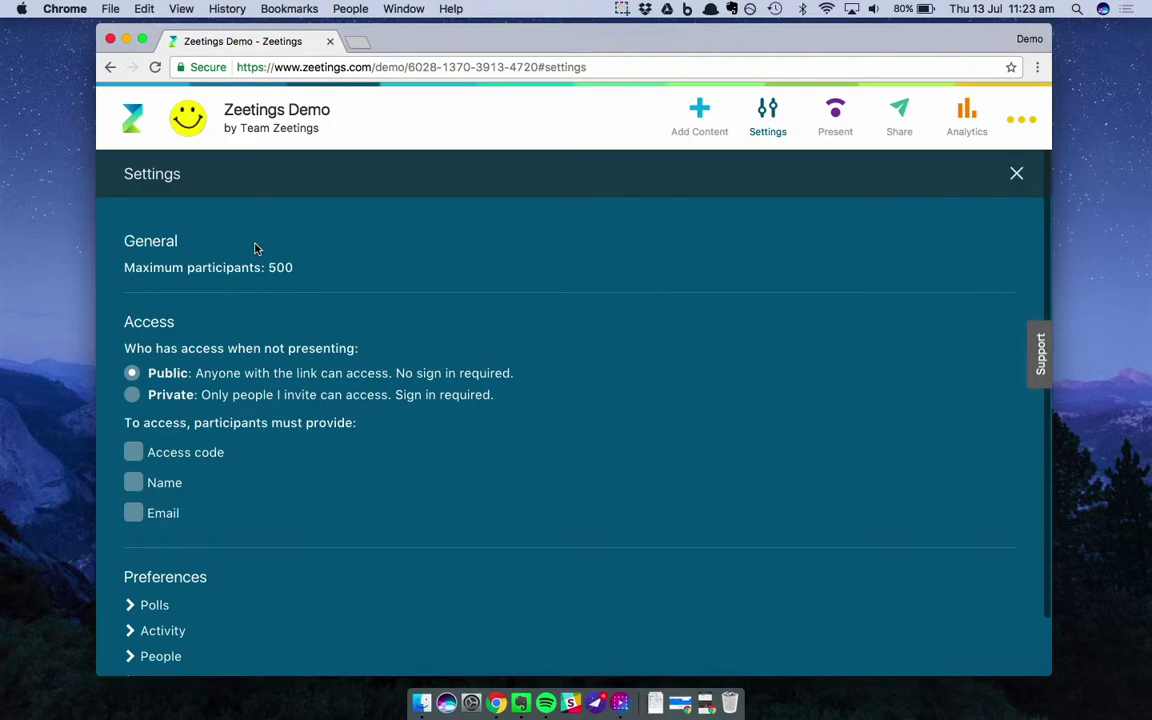
{"action": "scroll", "coordinate": [255, 248], "scroll_direction": "down", "scroll_amount": 3}
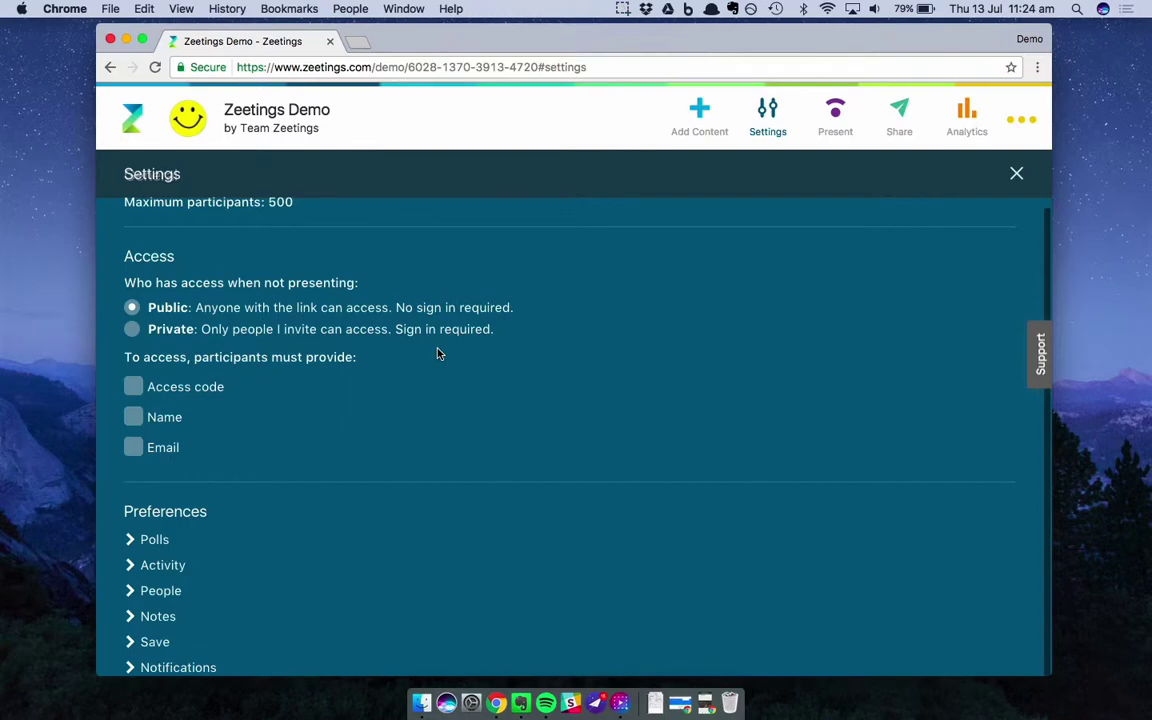
Bring up the Share panel with the public share link and expand the email invite form
{"action": "left_click", "coordinate": [902, 110]}
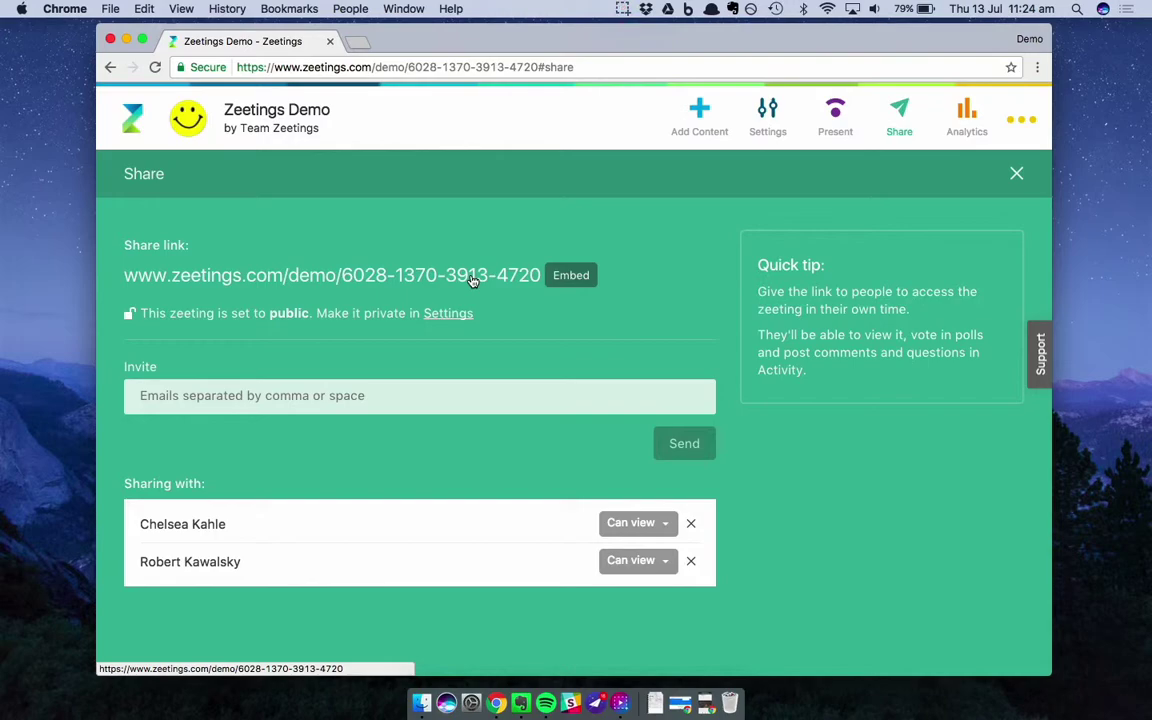
{"action": "left_click", "coordinate": [144, 397]}
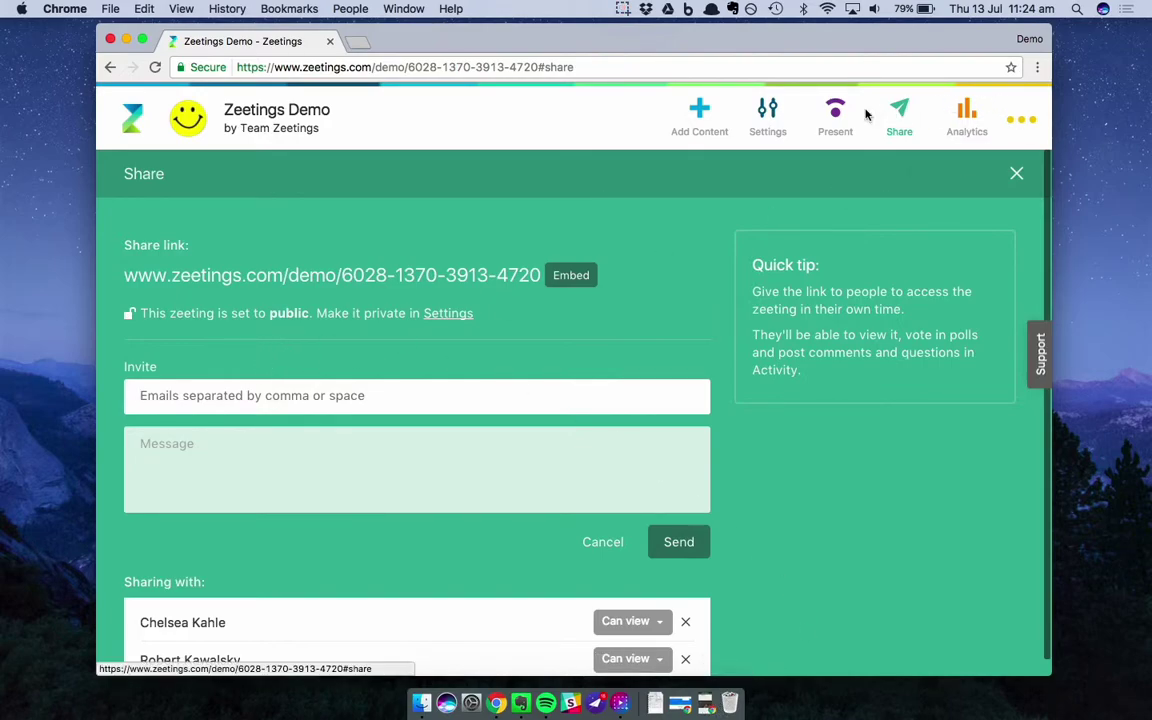
Back in Settings, require access code 123 plus participant name and email
{"action": "left_click", "coordinate": [766, 115]}
{"action": "scroll", "coordinate": [260, 348], "scroll_direction": "down", "scroll_amount": 3}
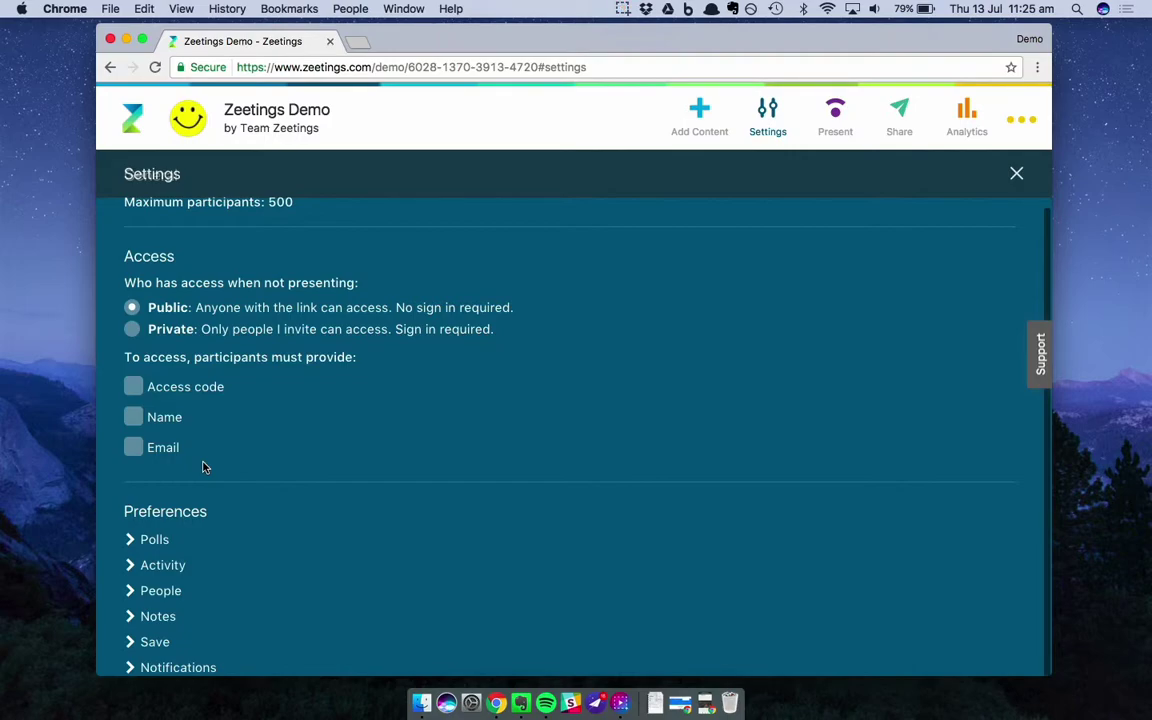
{"action": "left_click", "coordinate": [133, 386]}
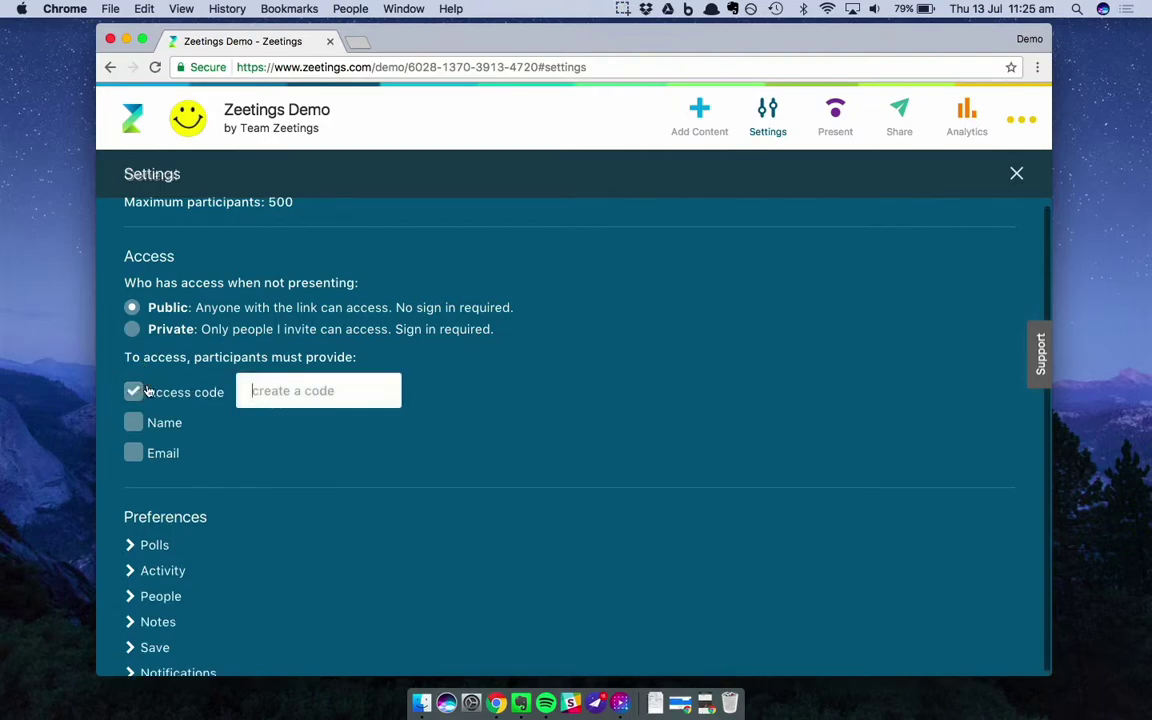
{"action": "type", "text": "123"}
{"action": "left_click", "coordinate": [140, 425]}
{"action": "left_click", "coordinate": [135, 453]}
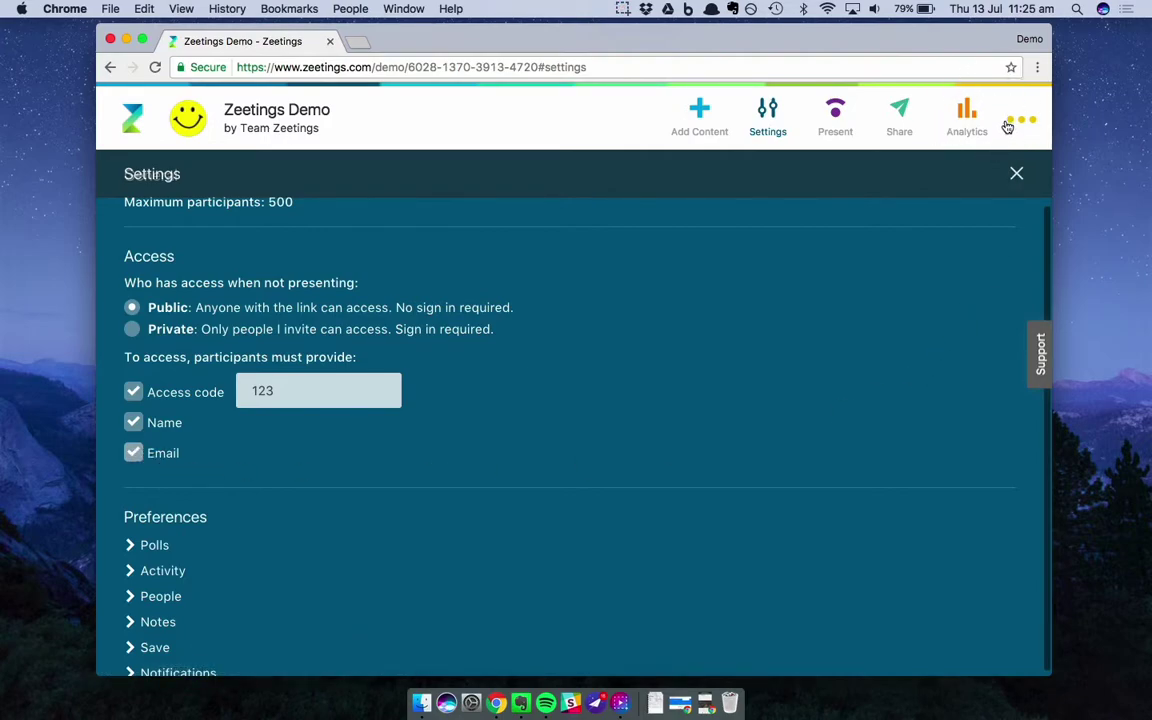
Remove the name, email and access code requirements again
{"action": "left_click", "coordinate": [143, 427]}
{"action": "left_click", "coordinate": [137, 451]}
{"action": "left_click", "coordinate": [137, 392]}
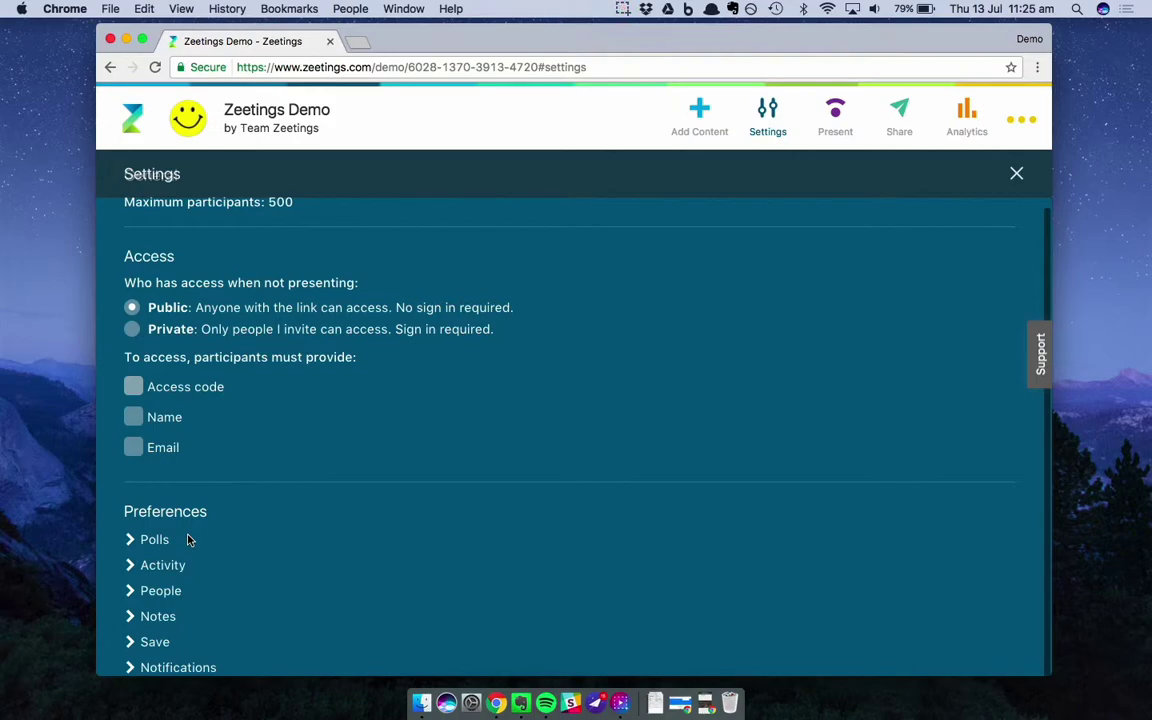
Expand the Polls preferences to show the reset-responses-each-time-I-present option
{"action": "left_click", "coordinate": [155, 540]}
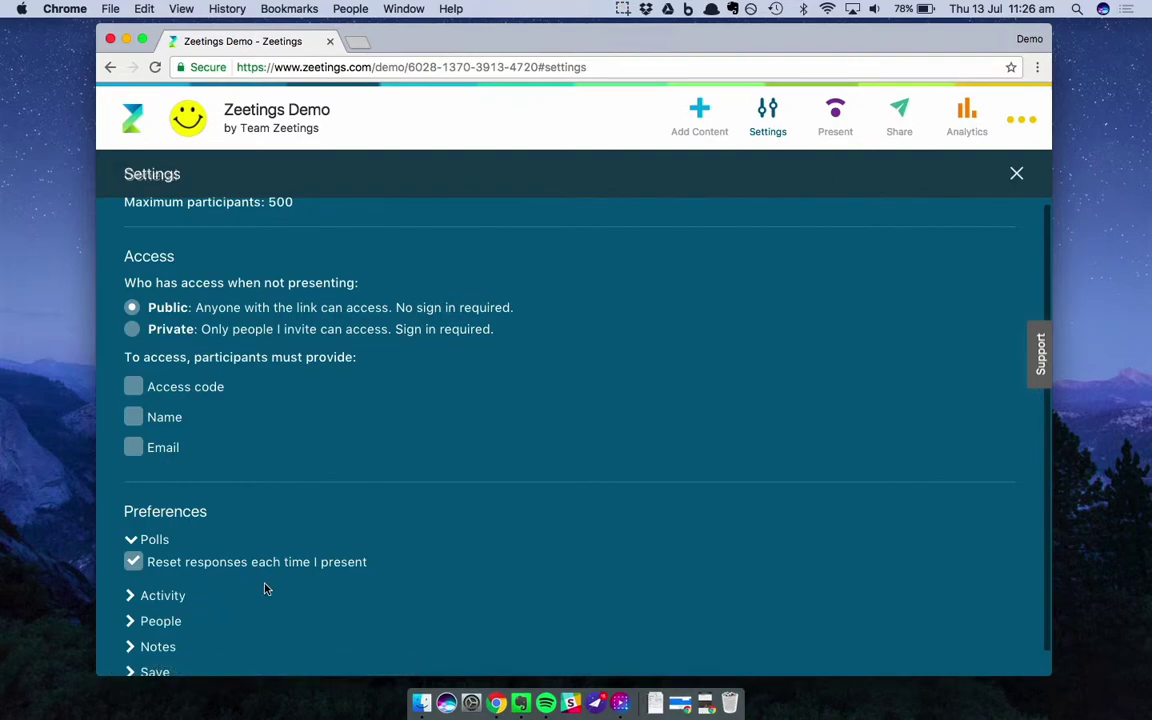
{"action": "scroll", "coordinate": [265, 589], "scroll_direction": "down", "scroll_amount": 1}
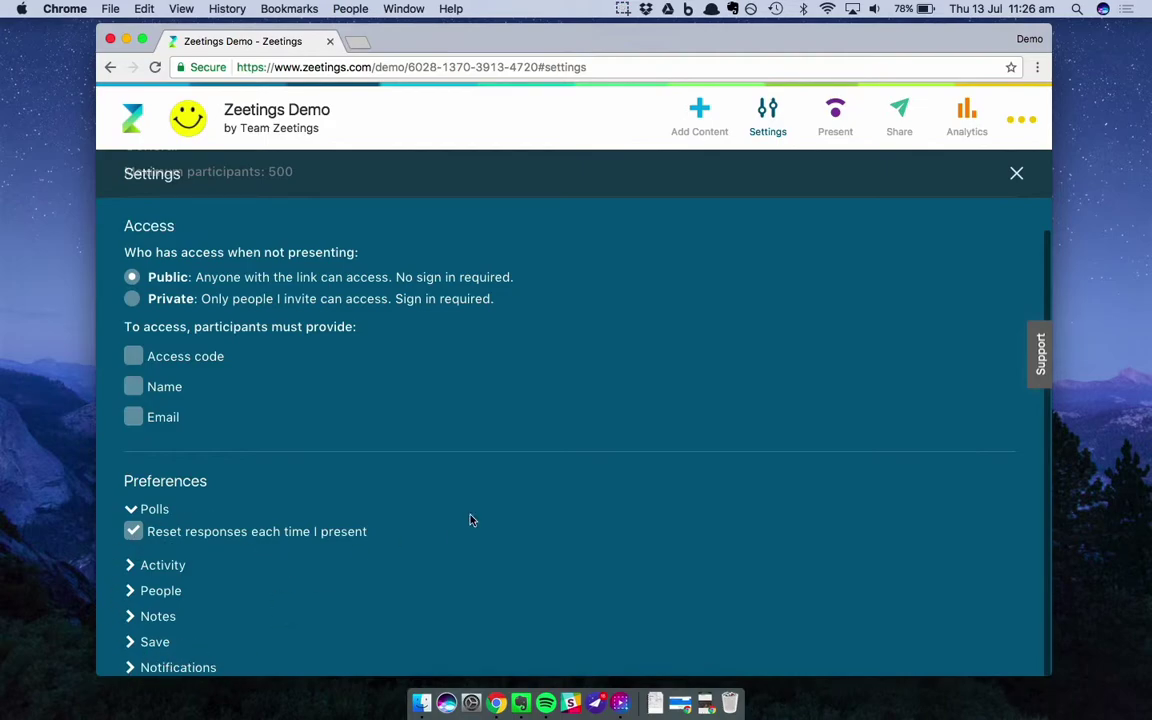
{"action": "left_click", "coordinate": [707, 704]}
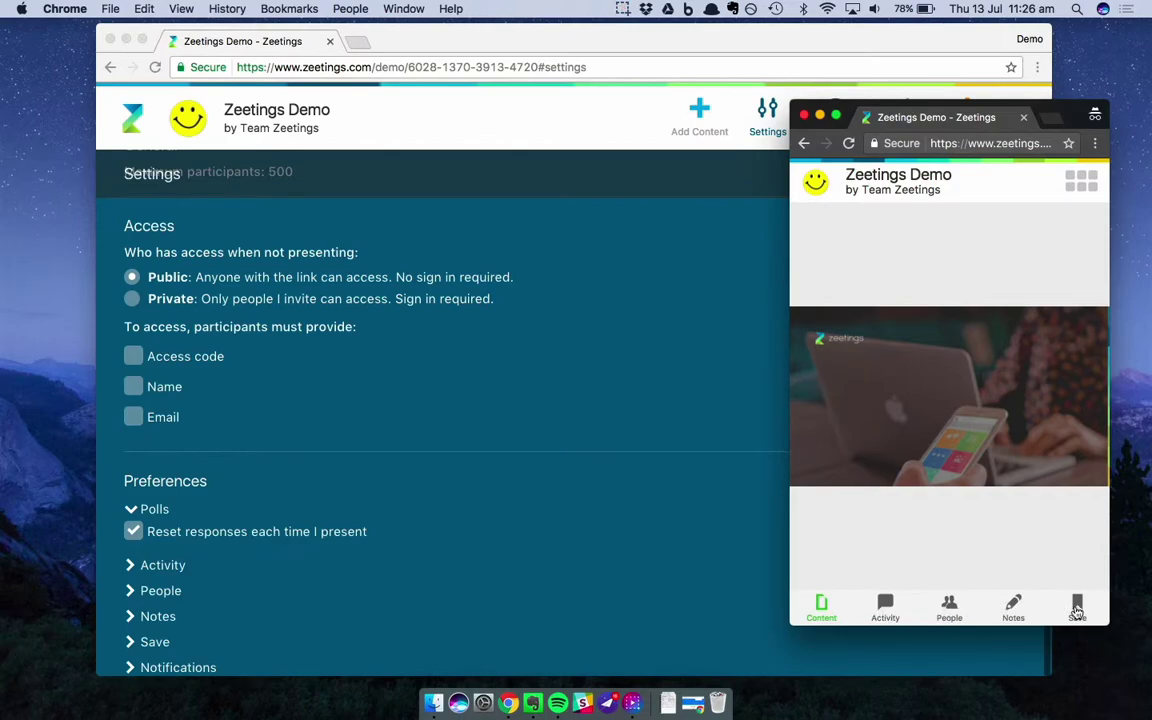
{"action": "left_click", "coordinate": [885, 607]}
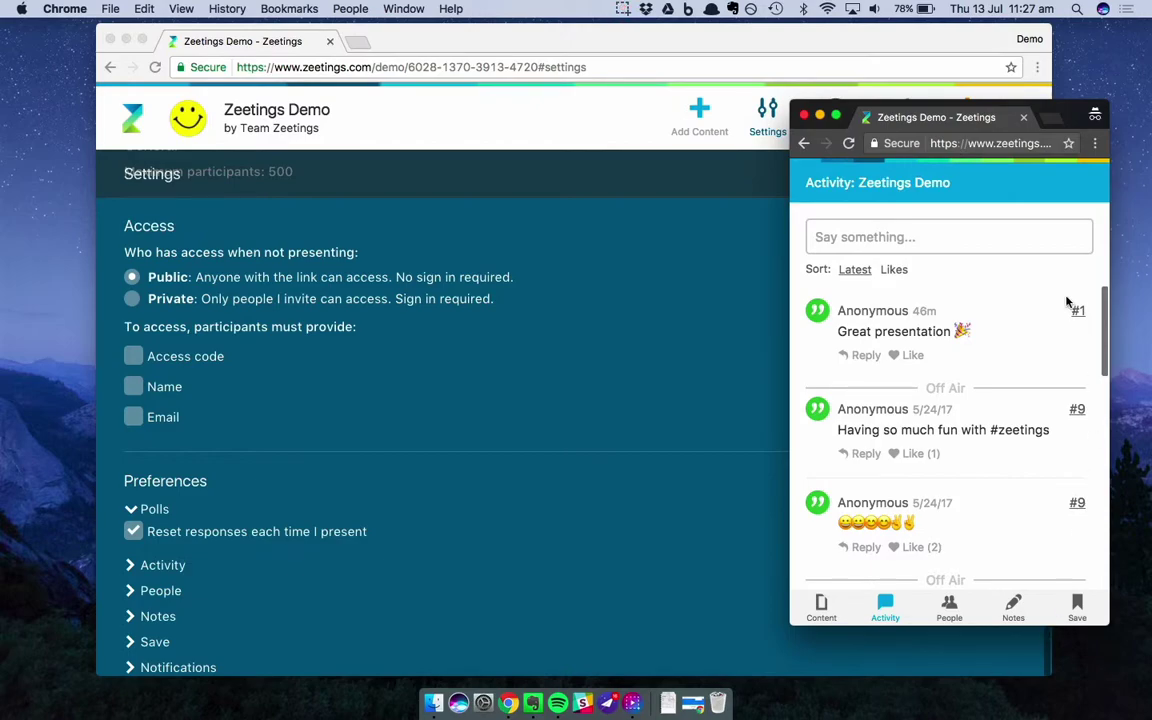
{"action": "left_click", "coordinate": [820, 607]}
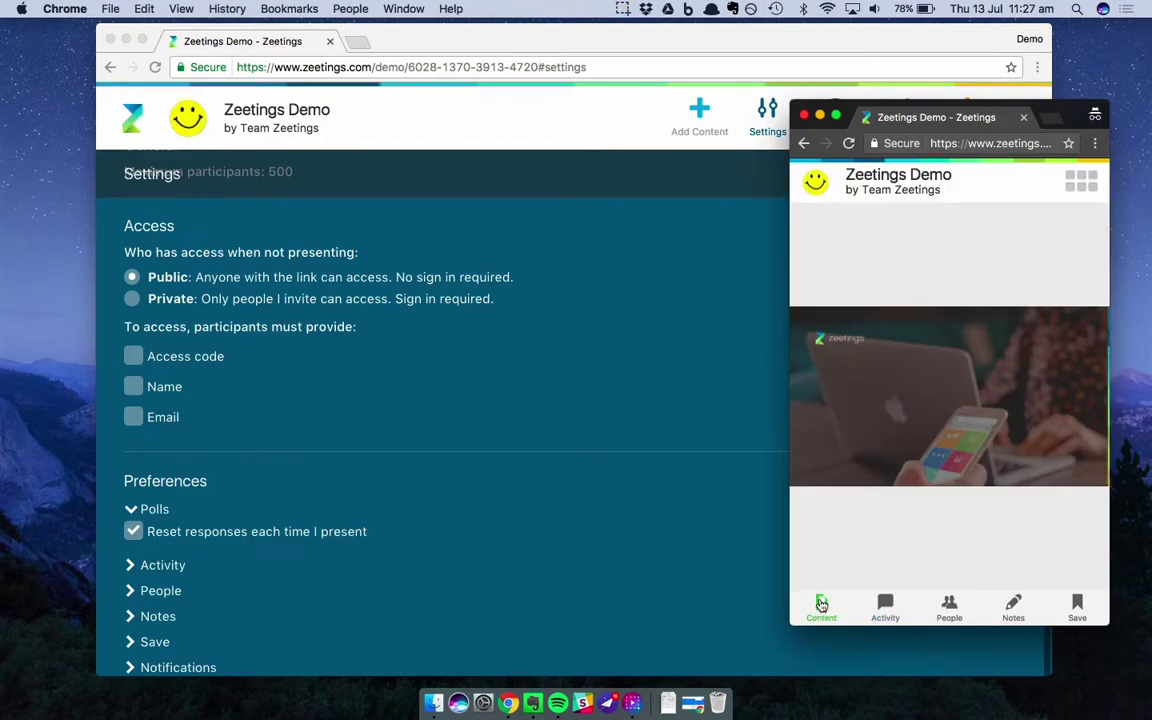
{"action": "left_click", "coordinate": [820, 116]}
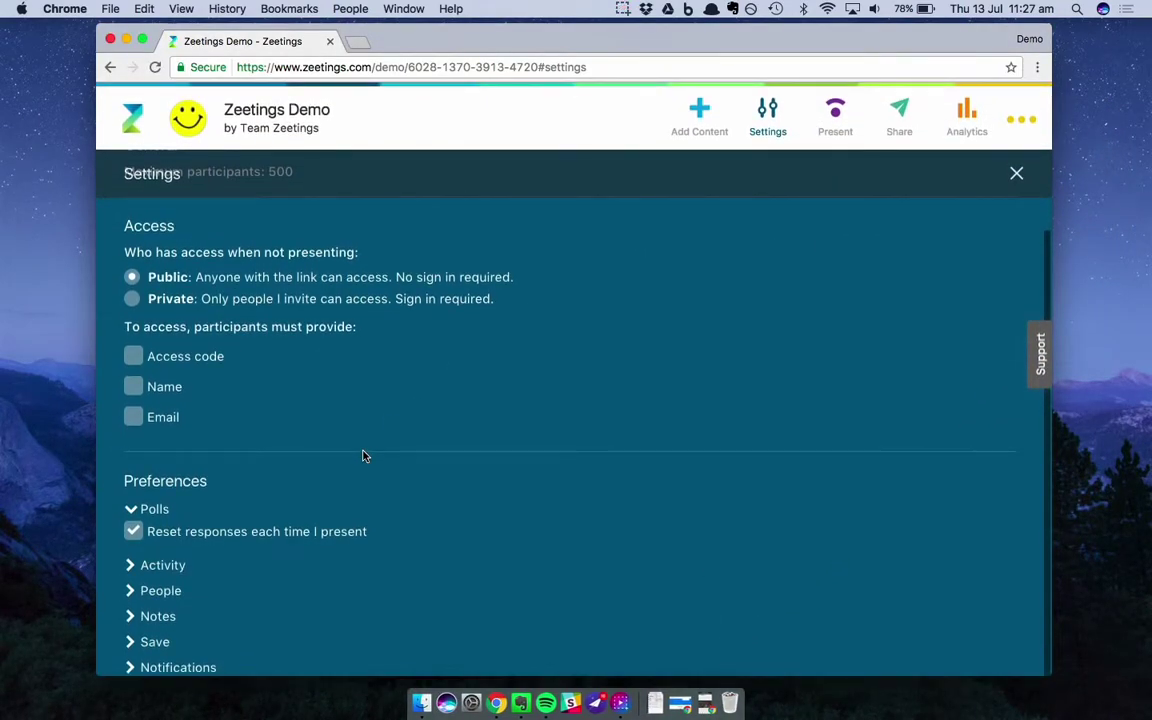
Expand the Activity preferences and untick Enable Activity for Participants
{"action": "left_click", "coordinate": [162, 565]}
{"action": "scroll", "coordinate": [172, 566], "scroll_direction": "down", "scroll_amount": 2}
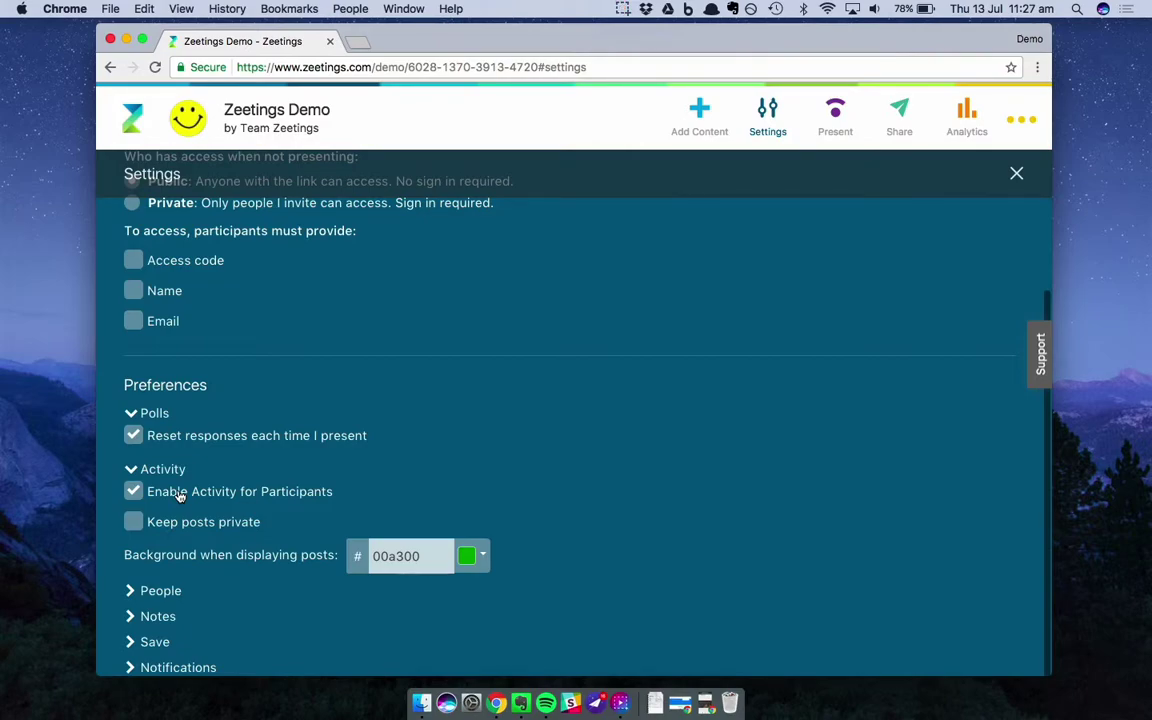
{"action": "left_click", "coordinate": [133, 490]}
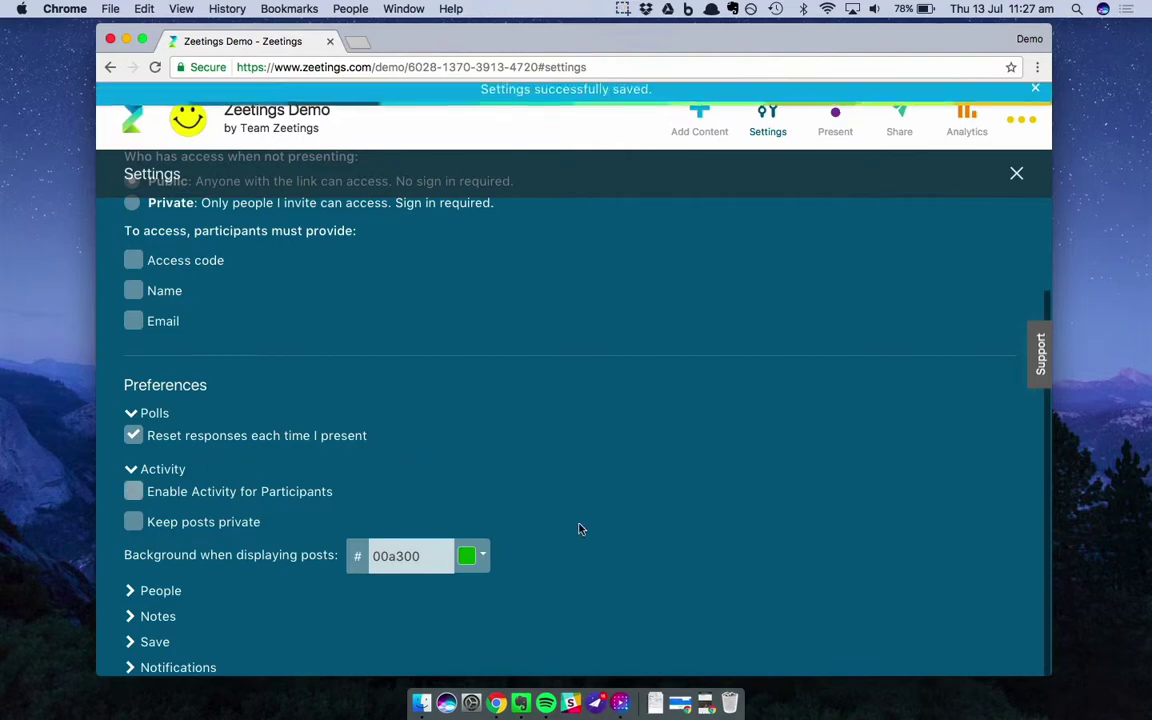
Reload the participant preview window to check the change, then minimize it
{"action": "left_click", "coordinate": [708, 706]}
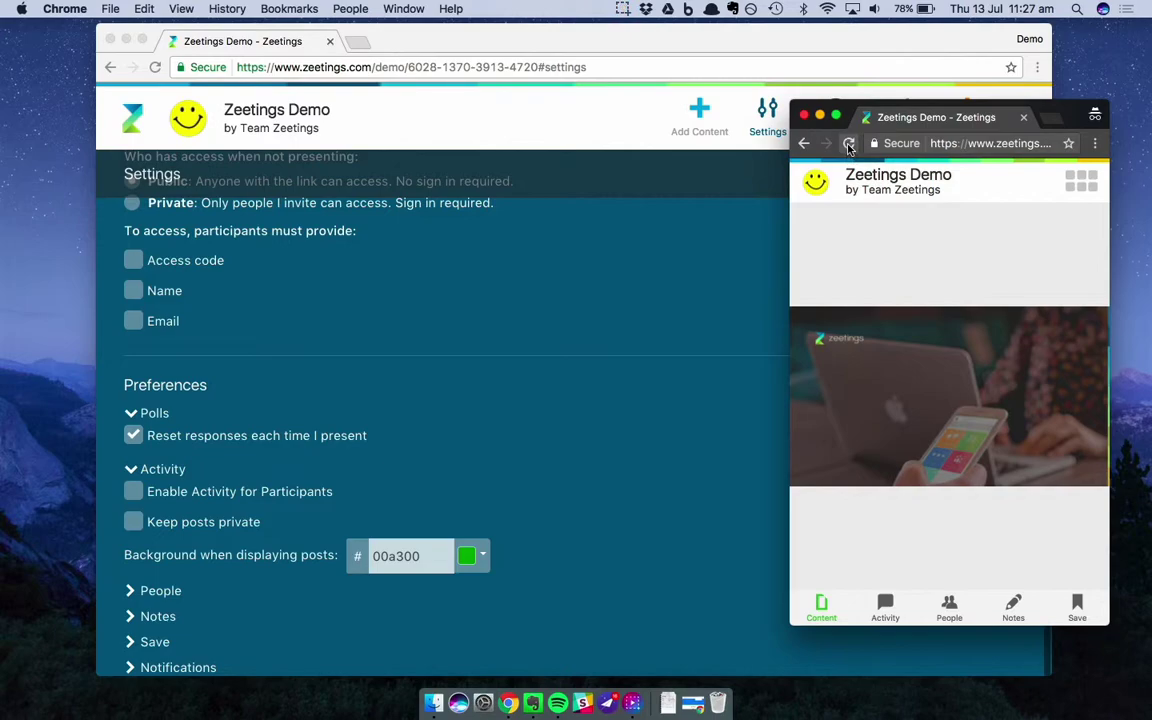
{"action": "left_click", "coordinate": [850, 144]}
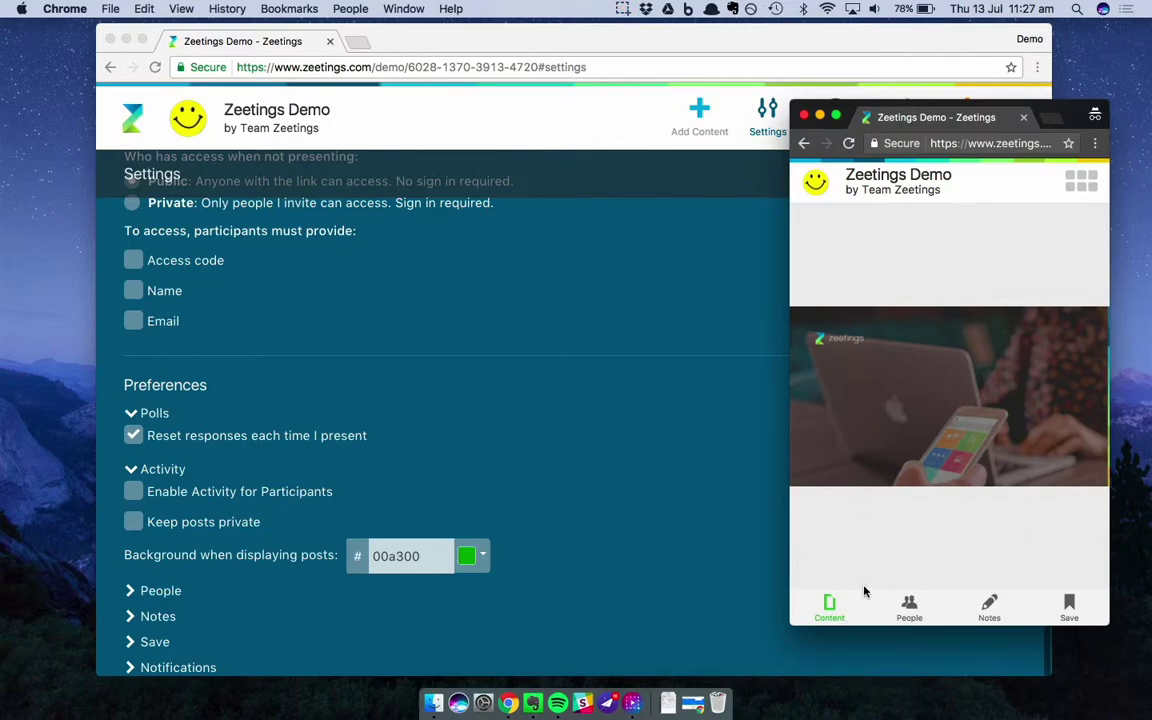
{"action": "left_click", "coordinate": [820, 116]}
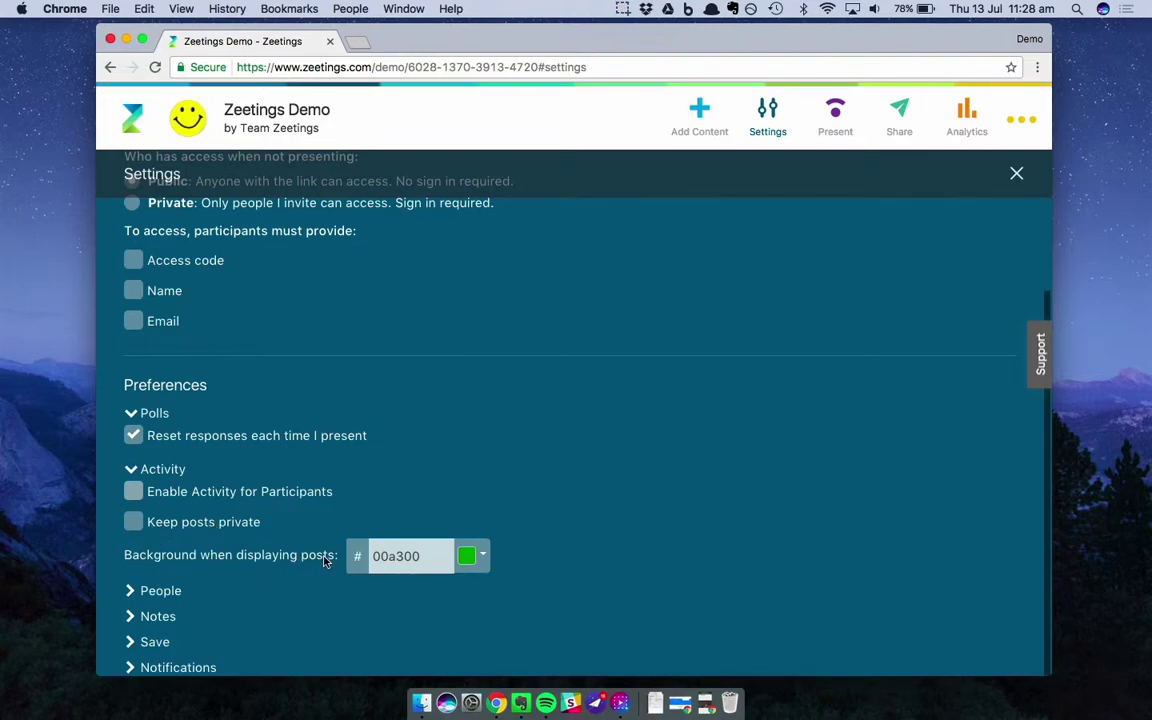
Change the post display background colour from green to orange ff8b3d
{"action": "left_click", "coordinate": [479, 562]}
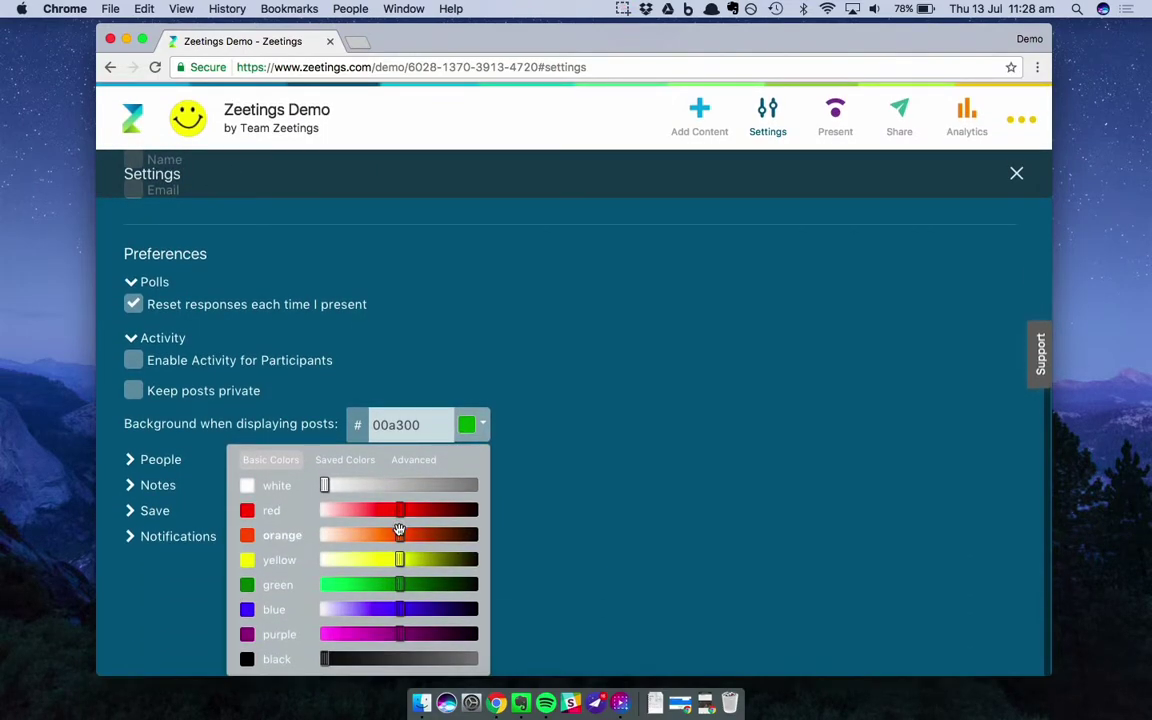
{"action": "left_click_drag", "start_coordinate": [392, 534], "coordinate": [379, 535]}
{"action": "left_click", "coordinate": [288, 538]}
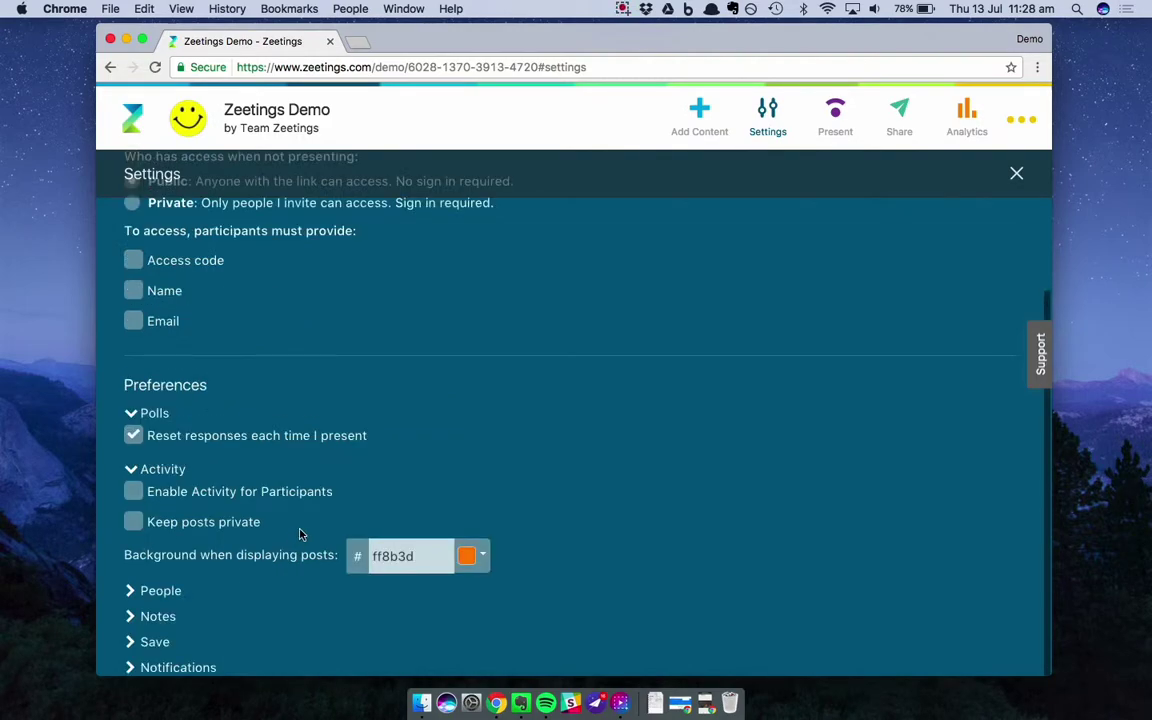
Close Settings and display the 'Great presentation' comment from Activity over the slide
{"action": "left_click", "coordinate": [767, 128]}
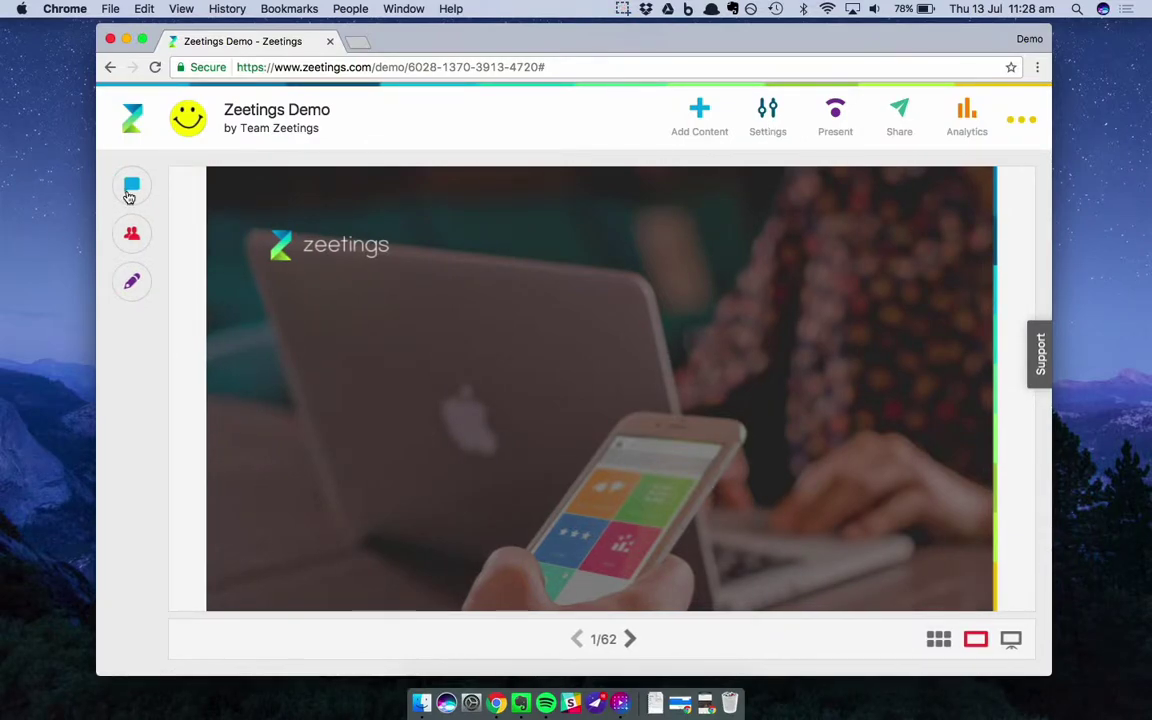
{"action": "left_click", "coordinate": [130, 186]}
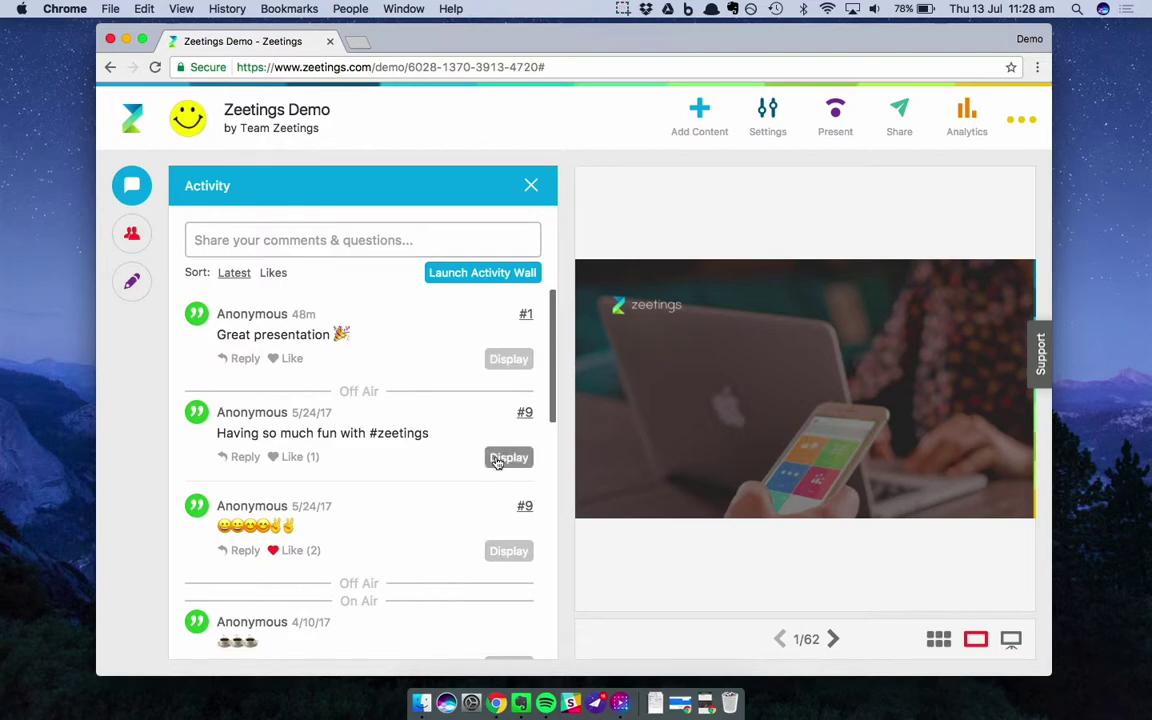
{"action": "left_click", "coordinate": [508, 362]}
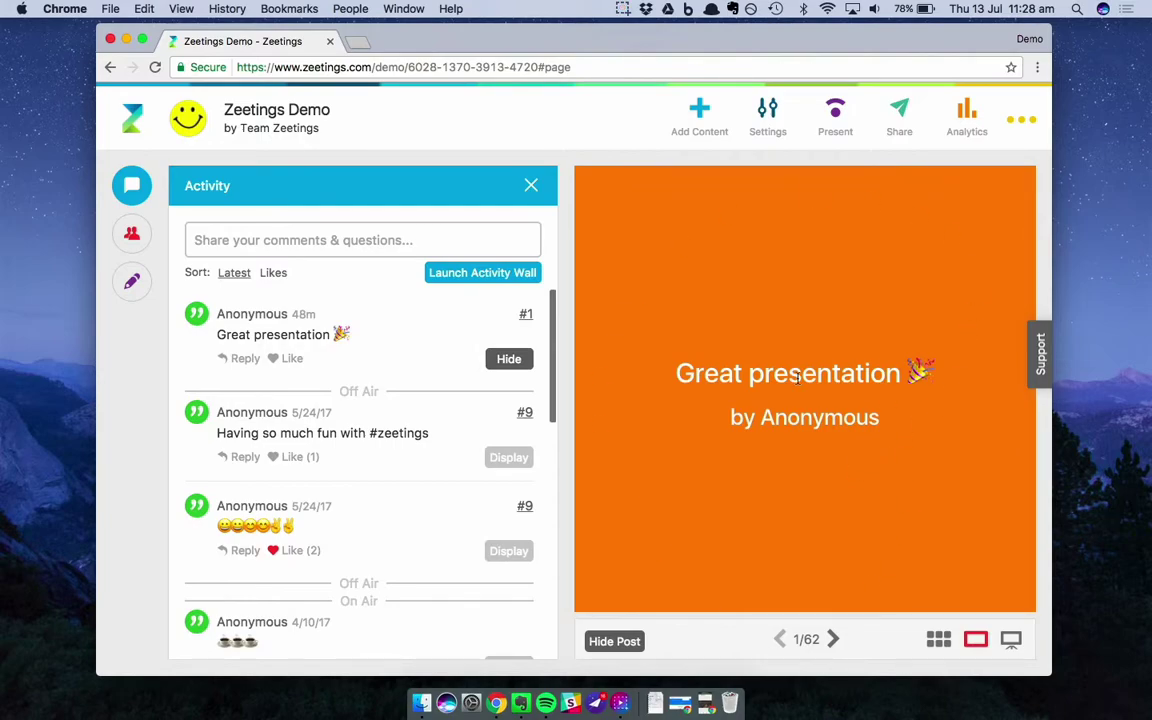
Reopen Settings, expand Activity, and tick Name under required participant details
{"action": "left_click", "coordinate": [768, 112]}
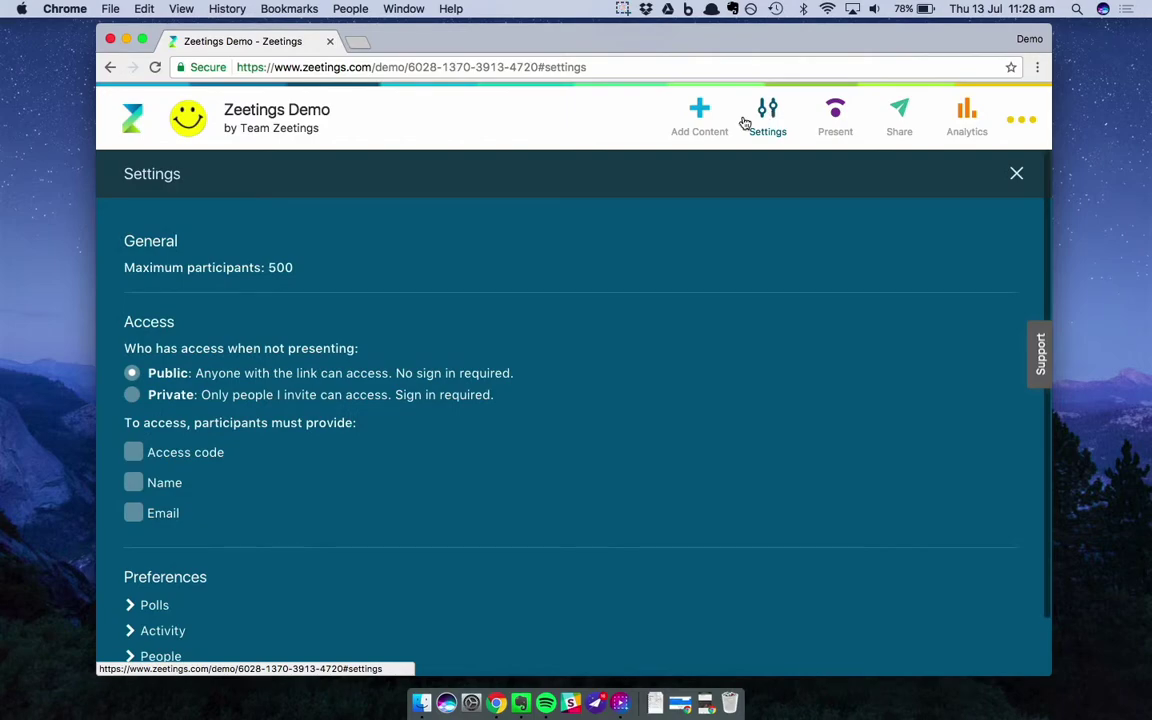
{"action": "scroll", "coordinate": [264, 470], "scroll_direction": "down", "scroll_amount": 1}
{"action": "left_click", "coordinate": [150, 565]}
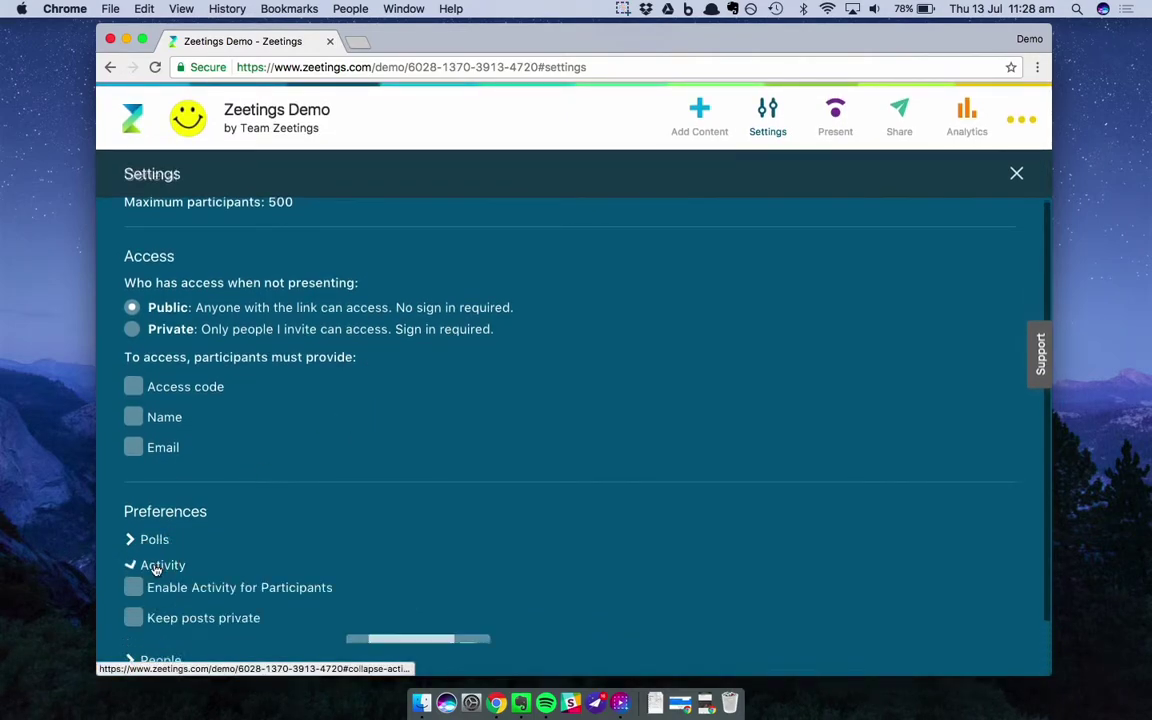
{"action": "scroll", "coordinate": [150, 560], "scroll_direction": "down", "scroll_amount": 2}
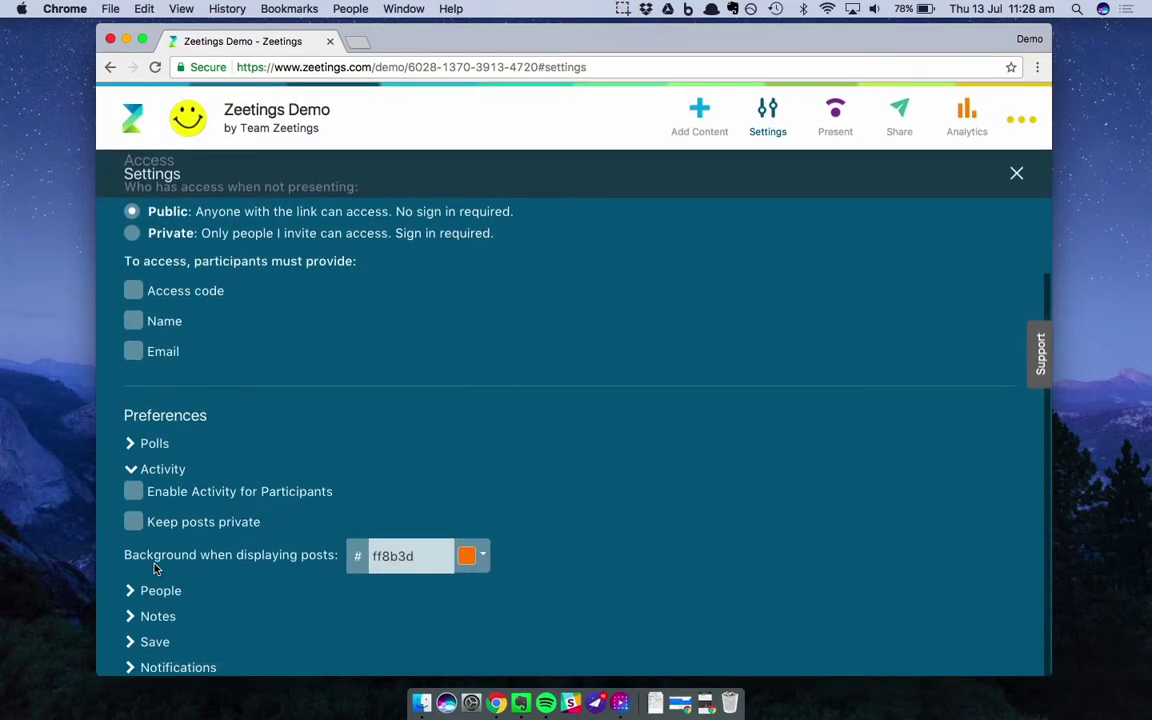
{"action": "left_click", "coordinate": [135, 321]}
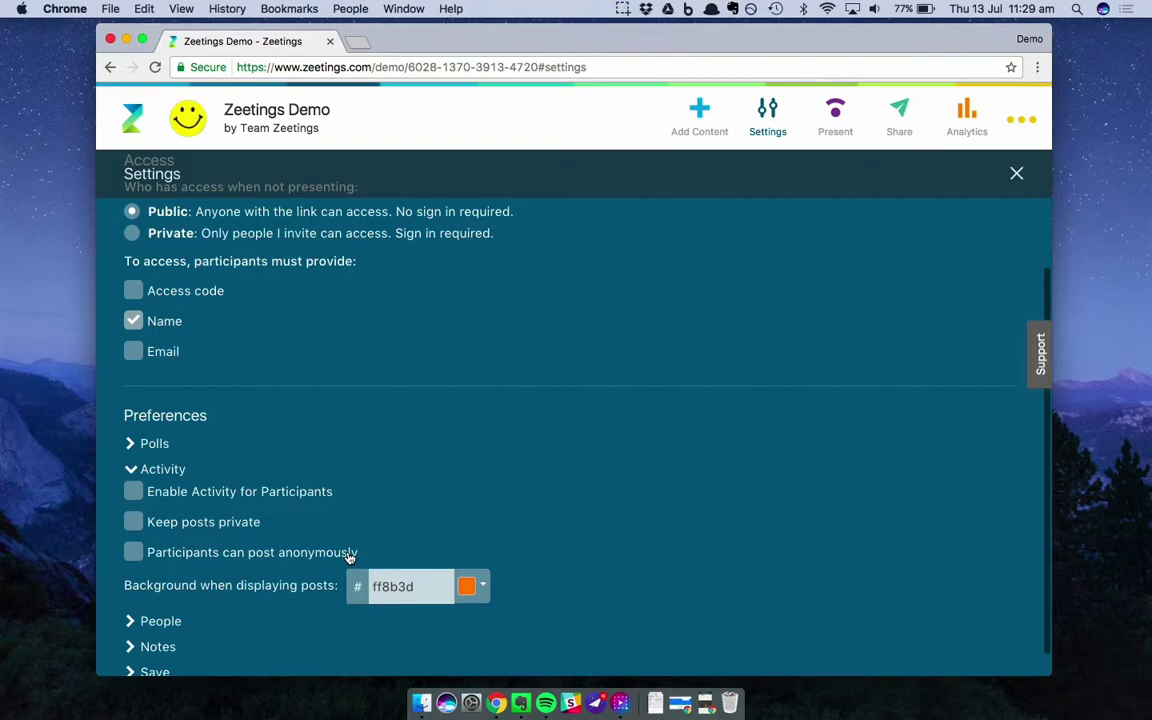
{"action": "scroll", "coordinate": [350, 557], "scroll_direction": "down", "scroll_amount": 1}
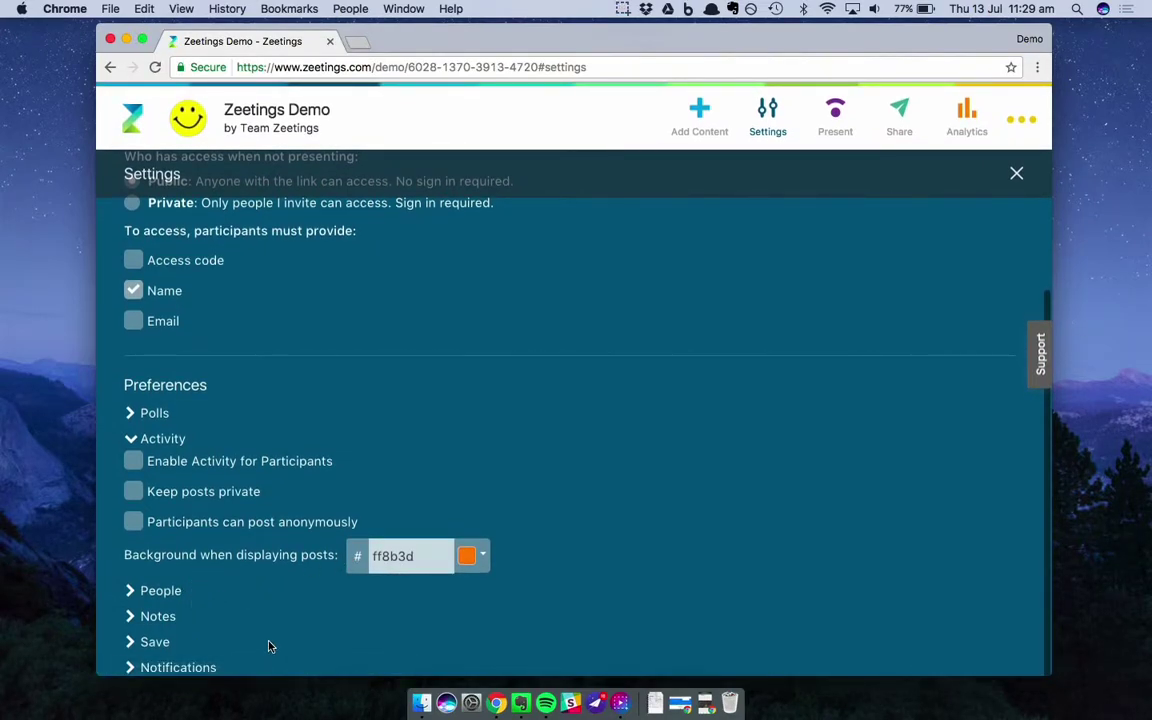
Expand the People, Save and Notifications preference sections to show their participant options
{"action": "left_click", "coordinate": [160, 591]}
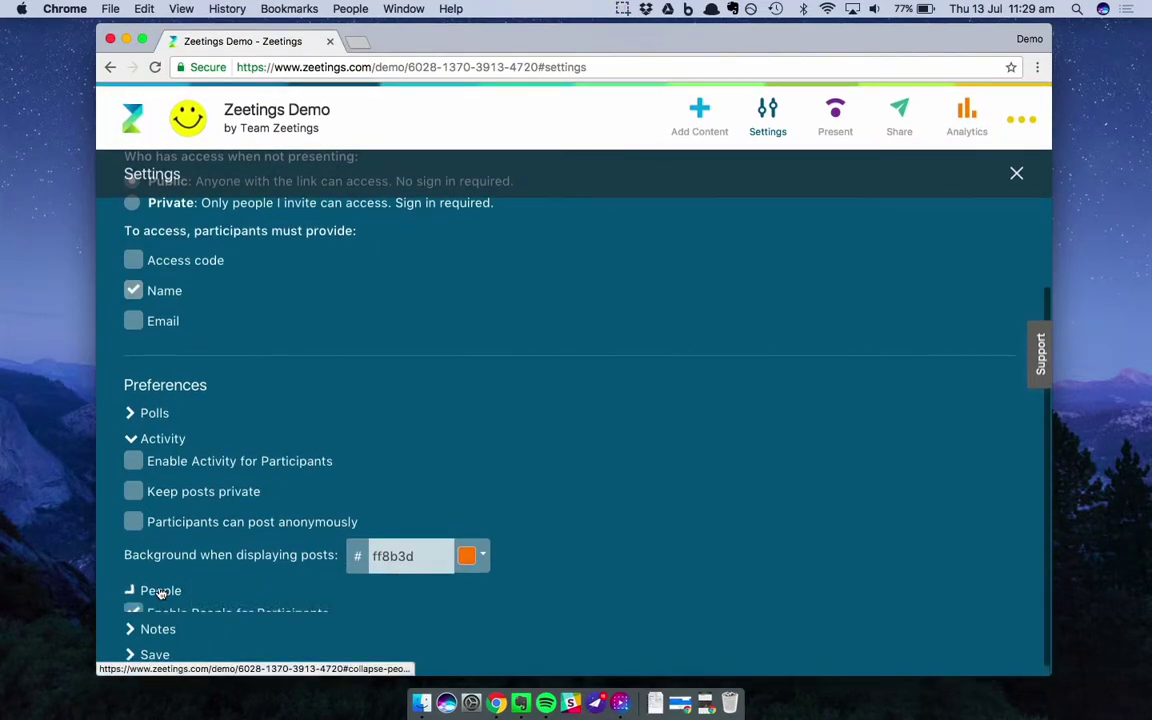
{"action": "scroll", "coordinate": [160, 593], "scroll_direction": "down", "scroll_amount": 1}
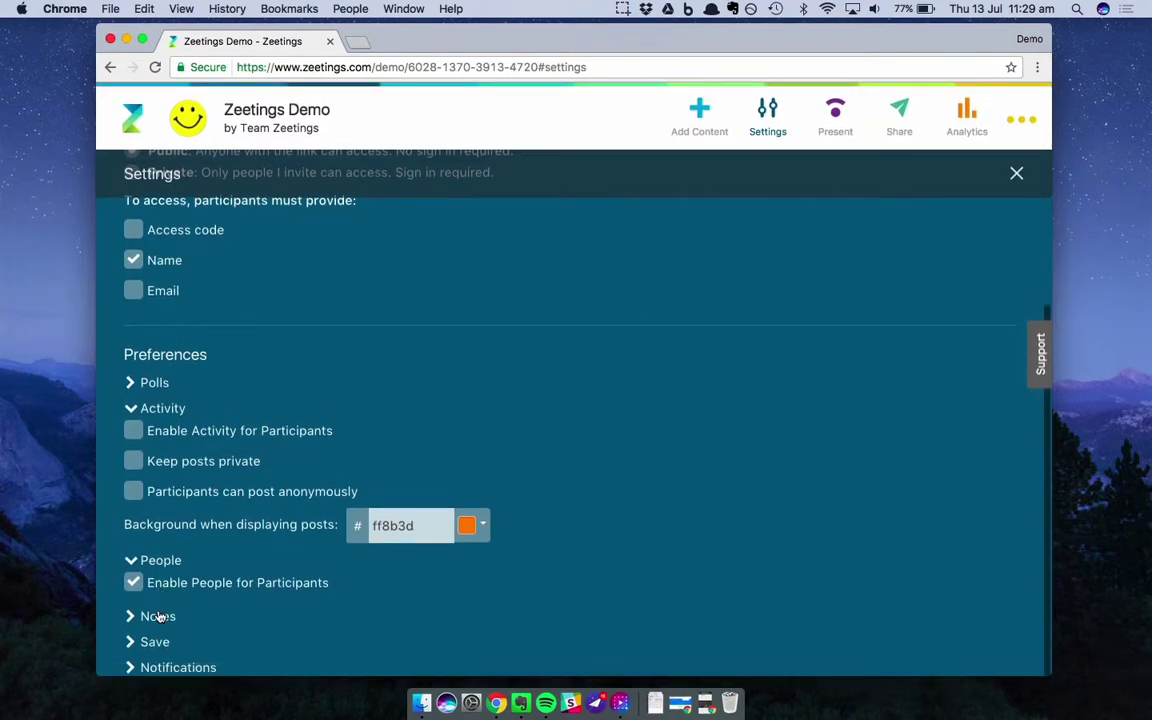
{"action": "scroll", "coordinate": [157, 618], "scroll_direction": "down", "scroll_amount": 1}
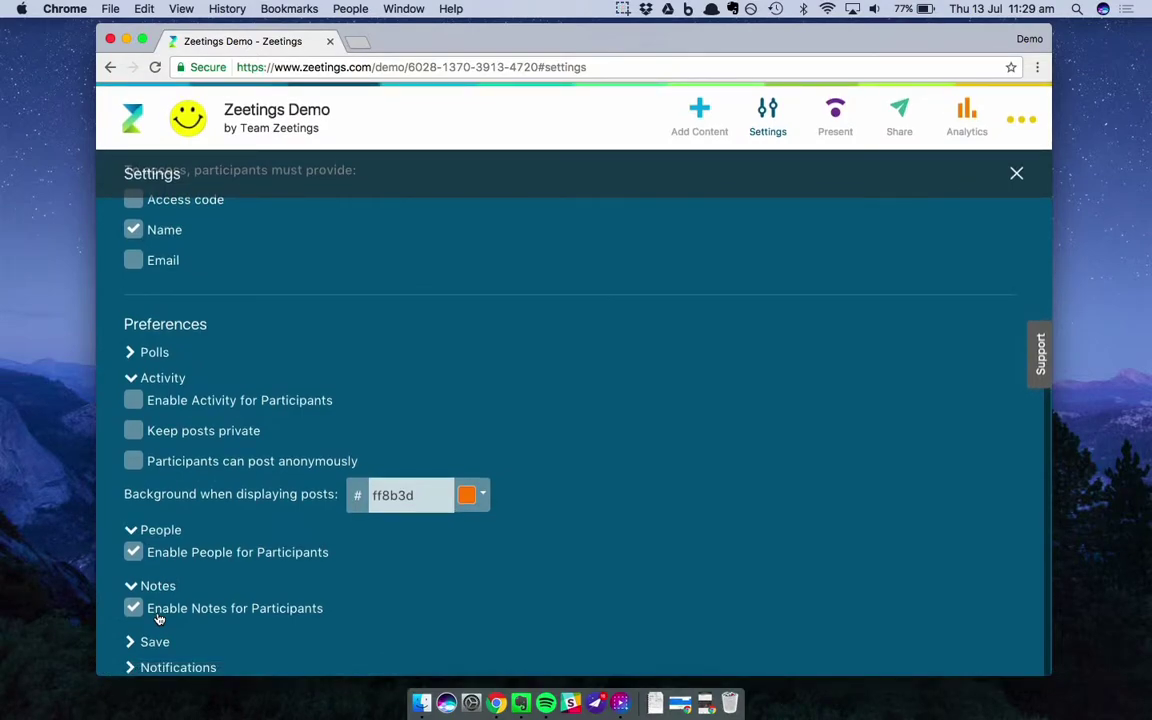
{"action": "left_click", "coordinate": [138, 643]}
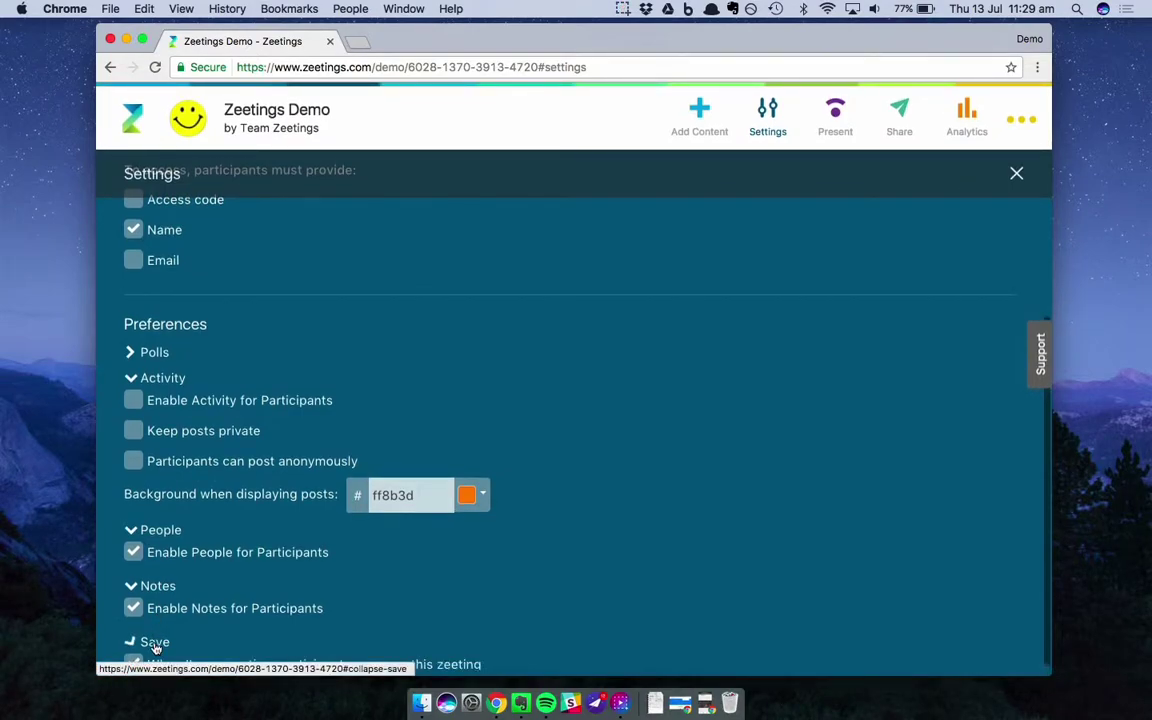
{"action": "scroll", "coordinate": [150, 647], "scroll_direction": "down", "scroll_amount": 1}
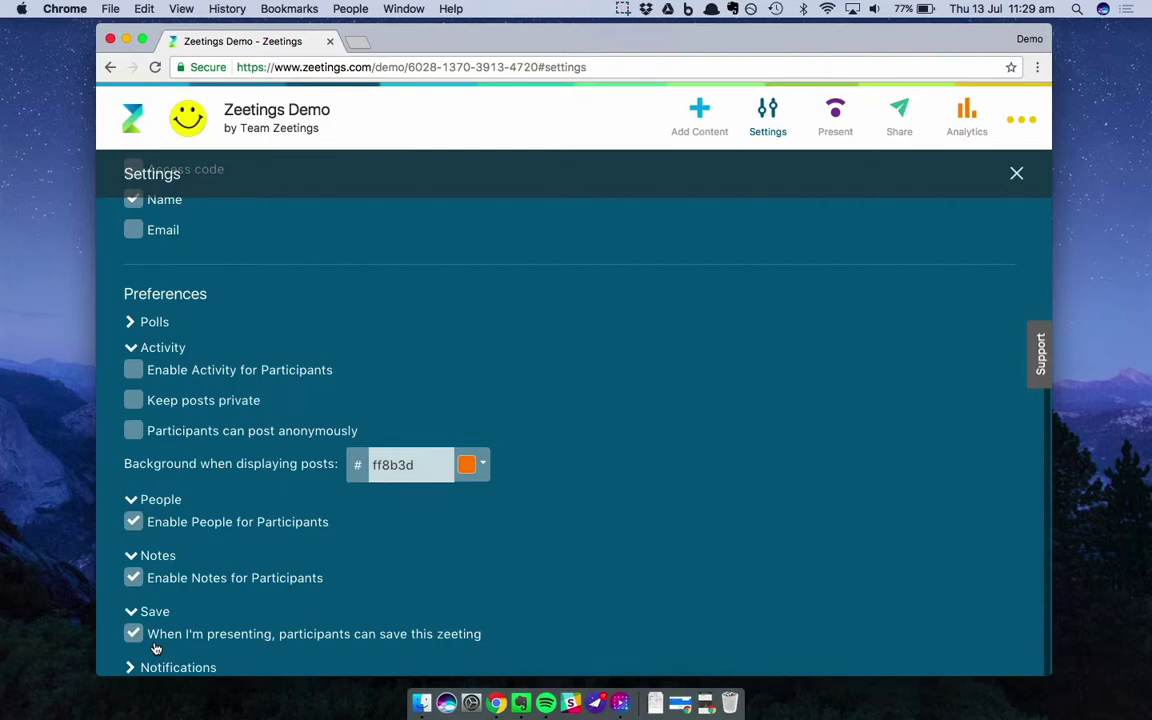
{"action": "left_click", "coordinate": [155, 665]}
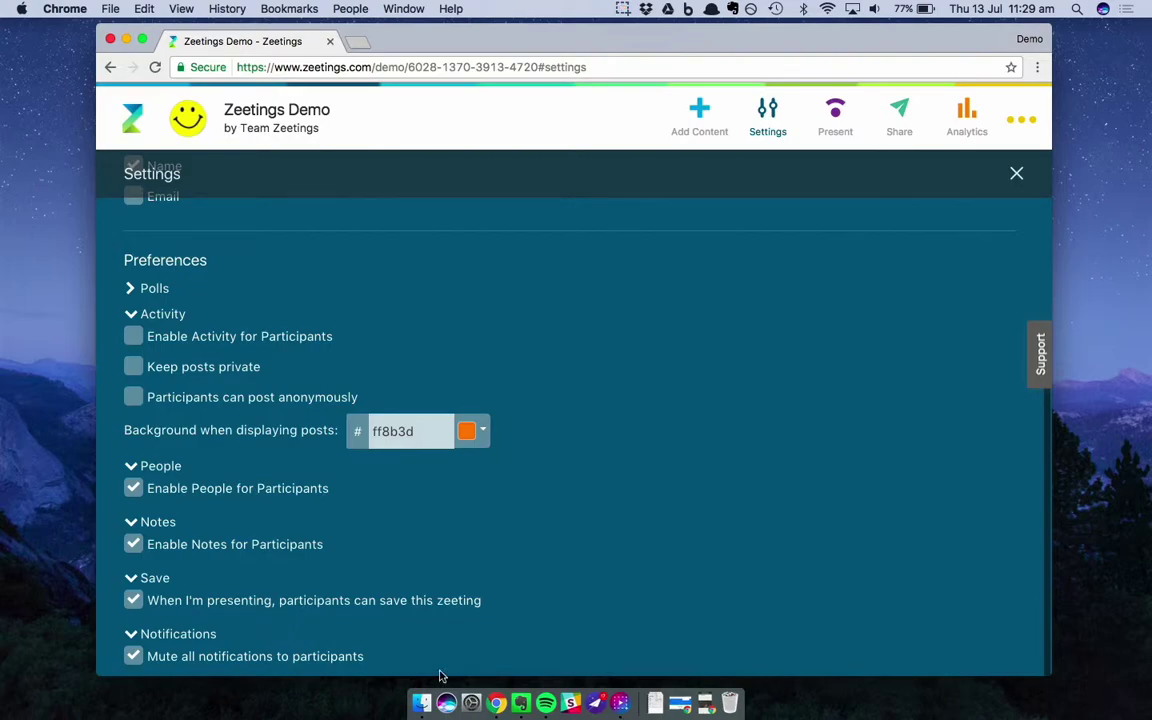
{"action": "scroll", "coordinate": [515, 624], "scroll_direction": "up", "scroll_amount": 5}
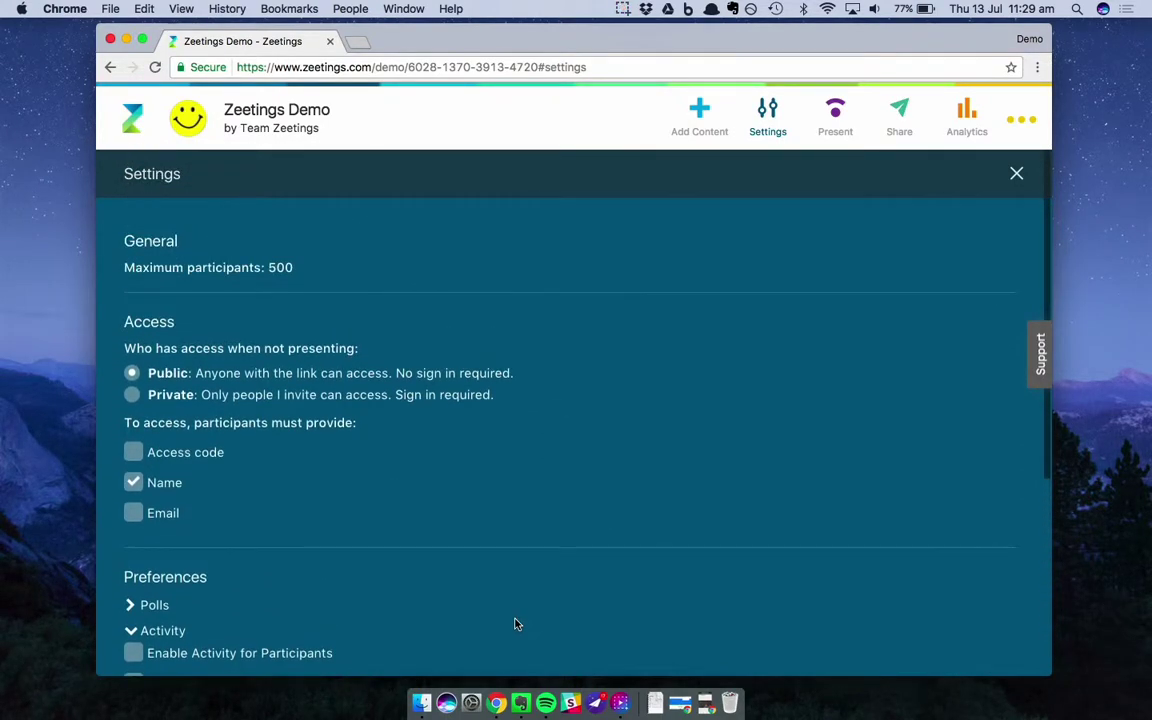